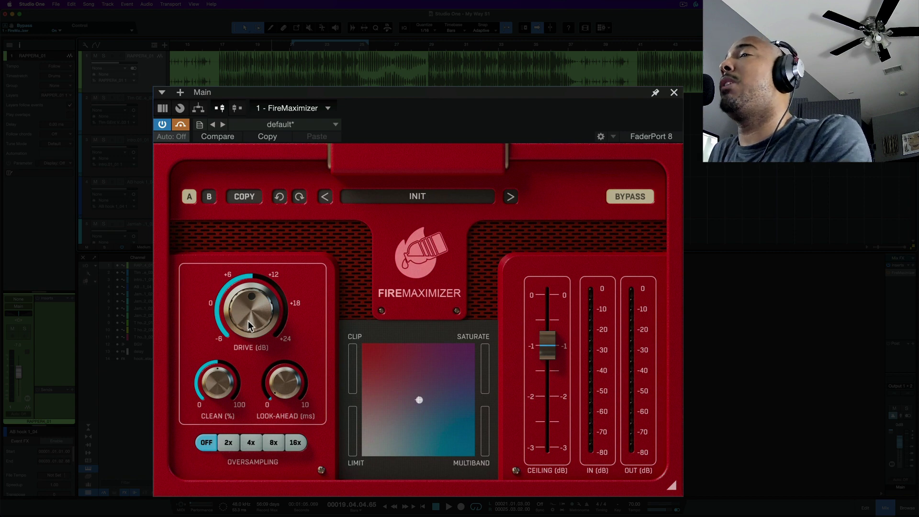
left_click(250, 326)
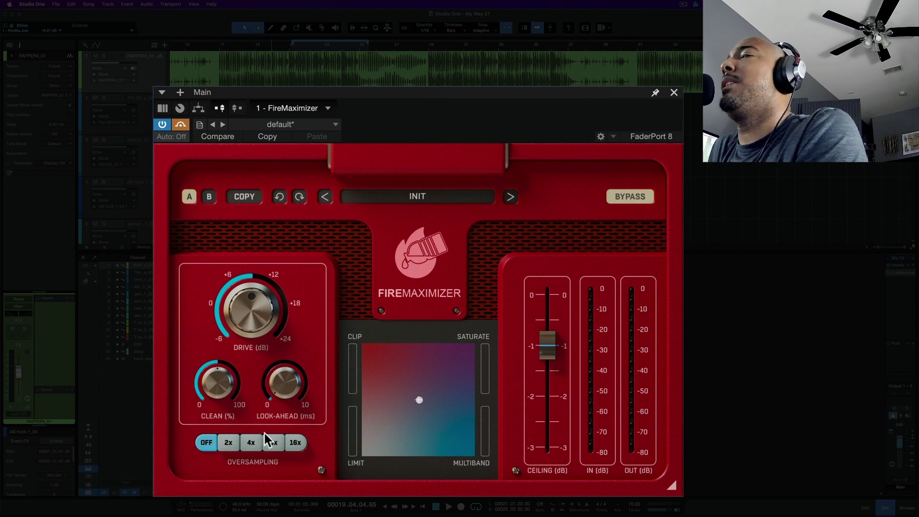
left_click_drag(418, 405, 365, 452)
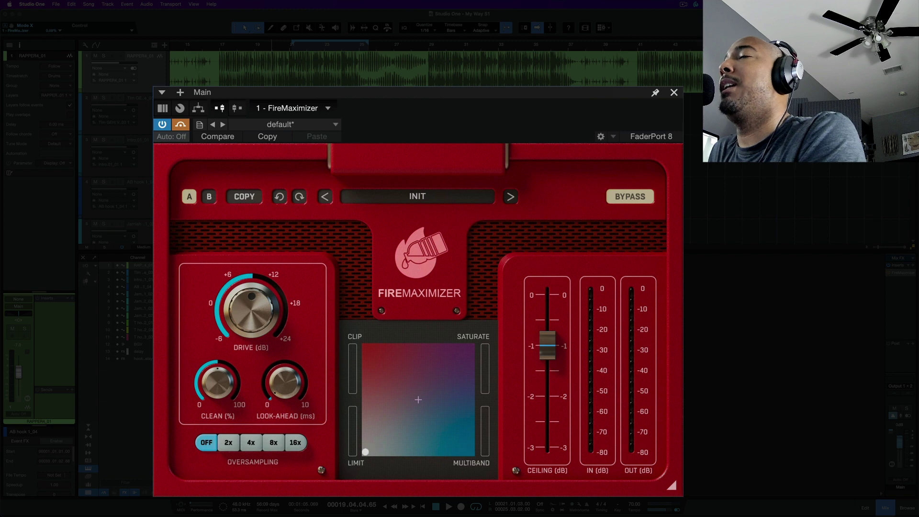
left_click_drag(365, 452, 420, 400)
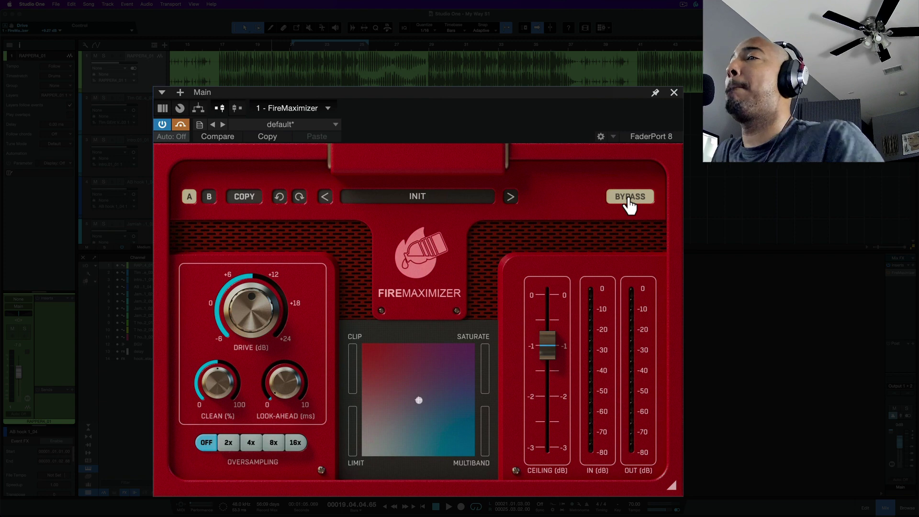
With playback running, un-bypass FireMaximizer and raise its Drive to about +9 dB
key("space")
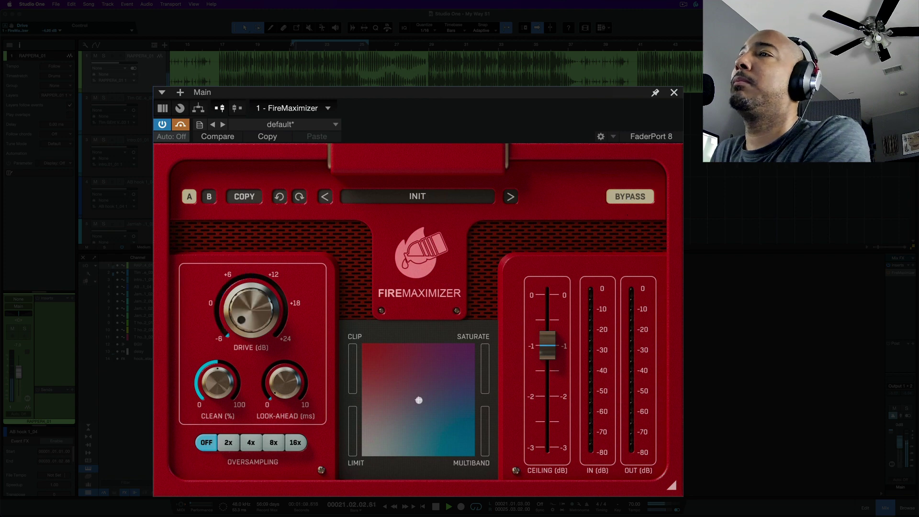
left_click(628, 197)
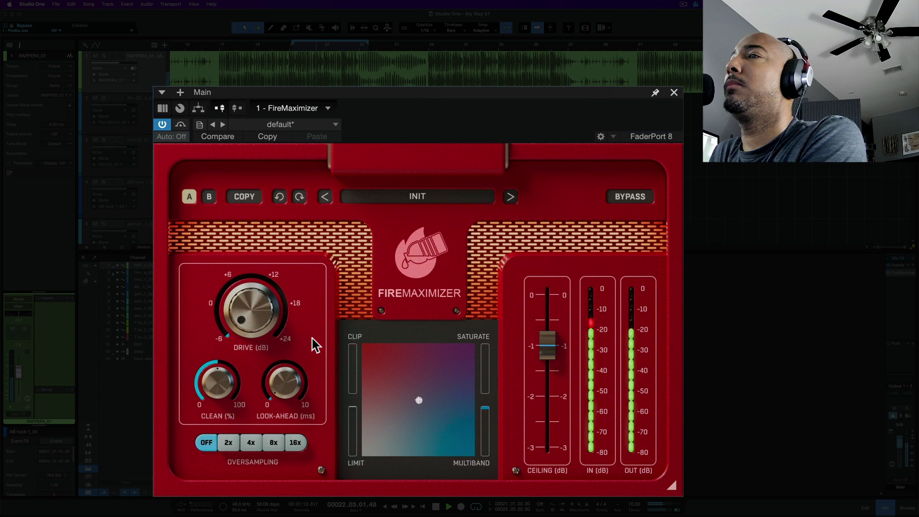
left_click_drag(250, 309, 251, 284)
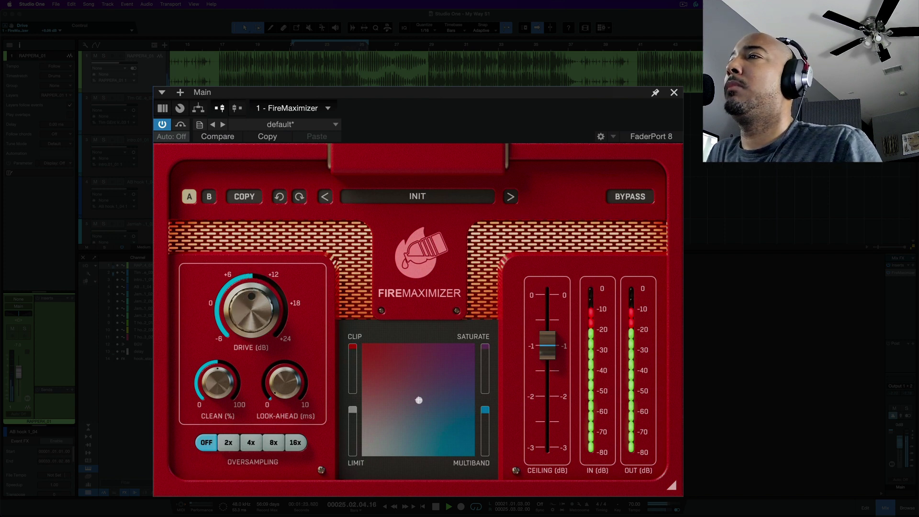
left_click_drag(253, 303, 253, 300)
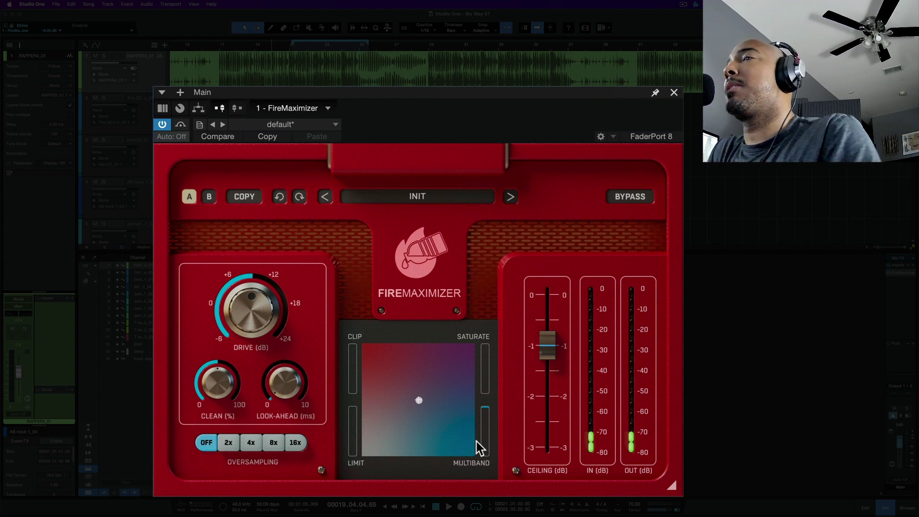
During playback, drop Clean to 0% and move the blend dot to CLIP, then LIMIT
key("space")
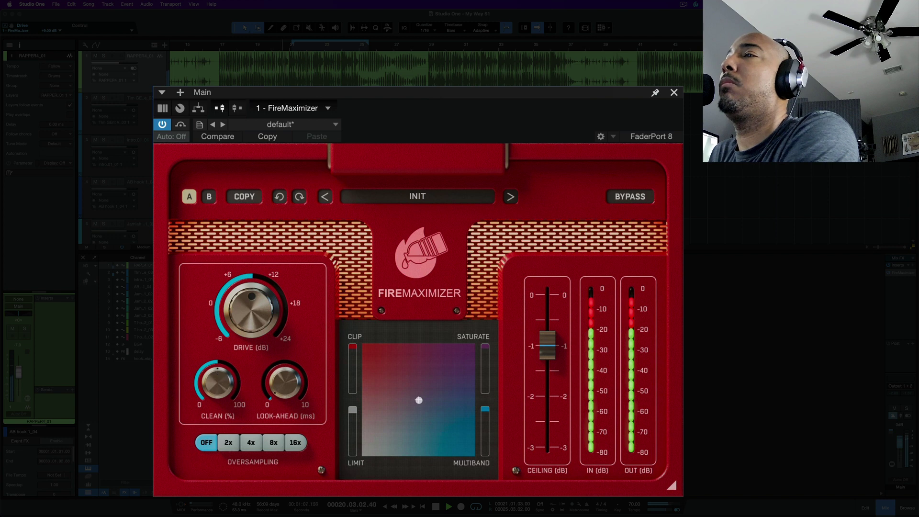
left_click_drag(217, 384, 217, 421)
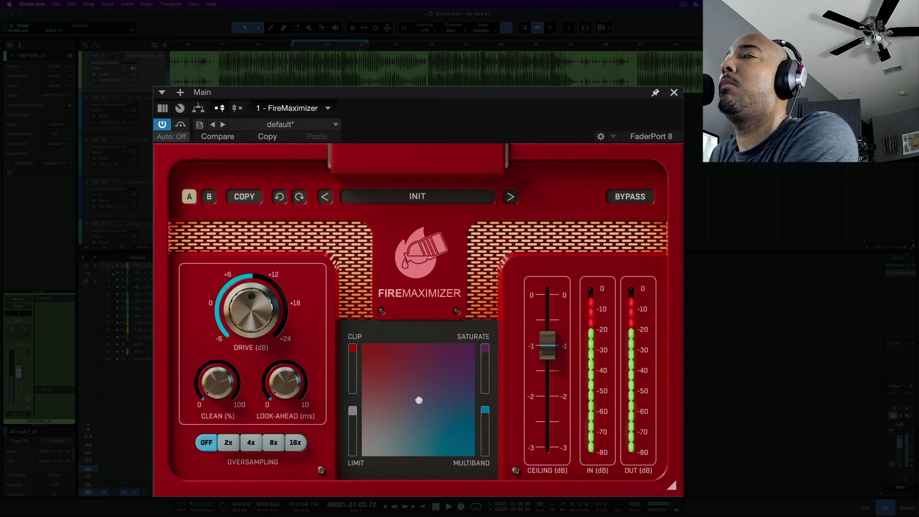
left_click(417, 398)
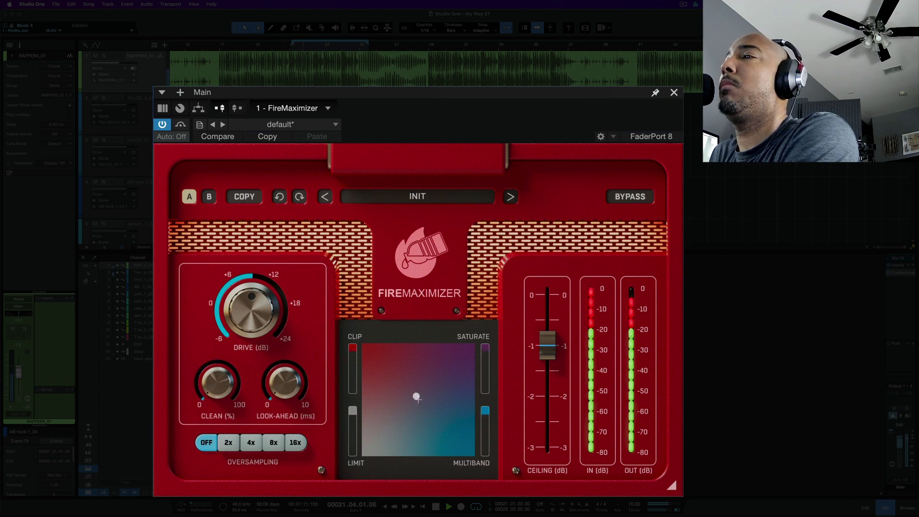
left_click_drag(417, 397, 339, 355)
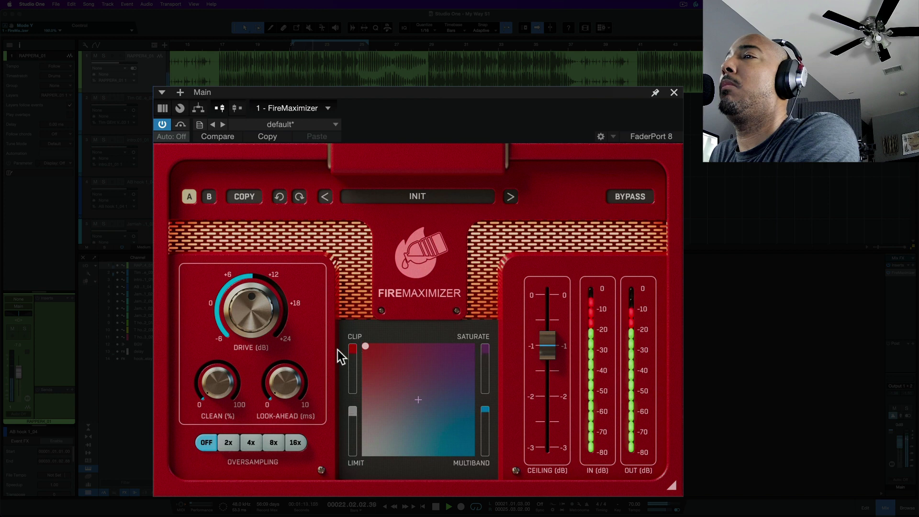
left_click_drag(366, 346, 366, 452)
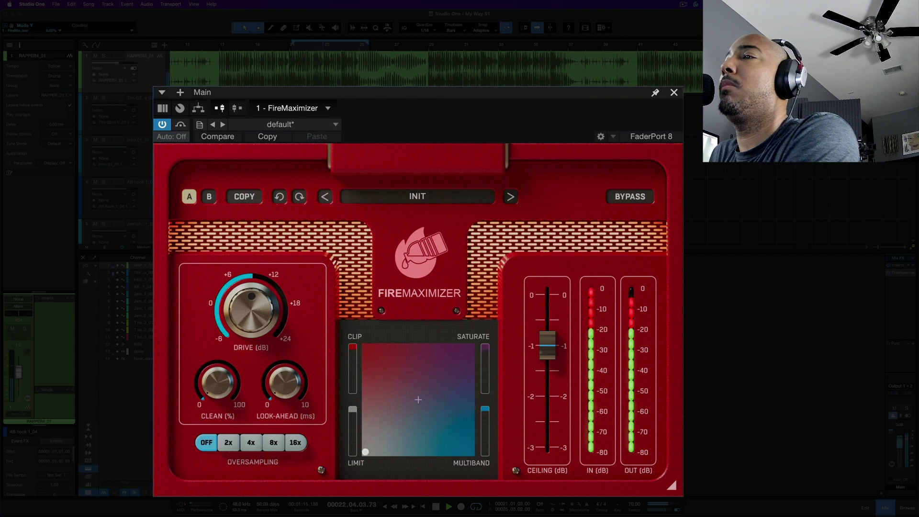
Raise Clean to about 44%, sweep the blend through MULTIBAND and SATURATE back to centre, then stop
left_click_drag(218, 383, 218, 357)
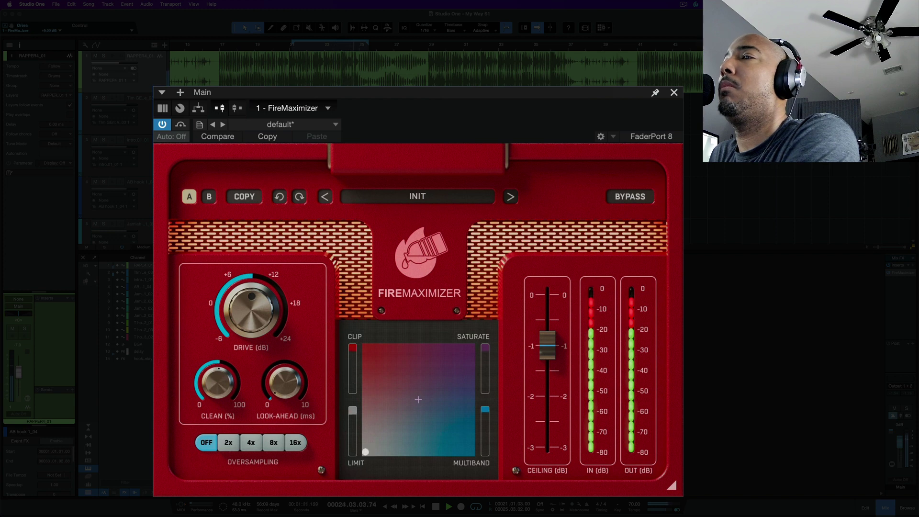
left_click_drag(365, 452, 414, 452)
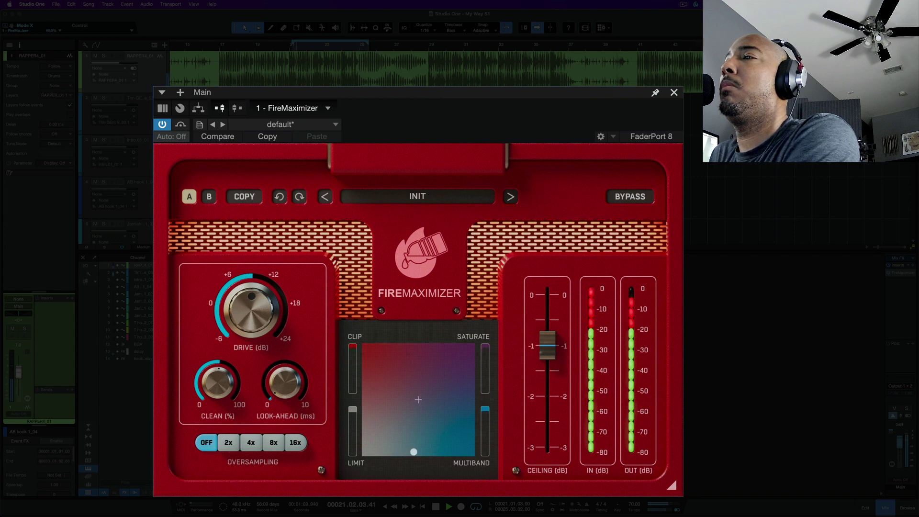
left_click_drag(413, 451, 471, 452)
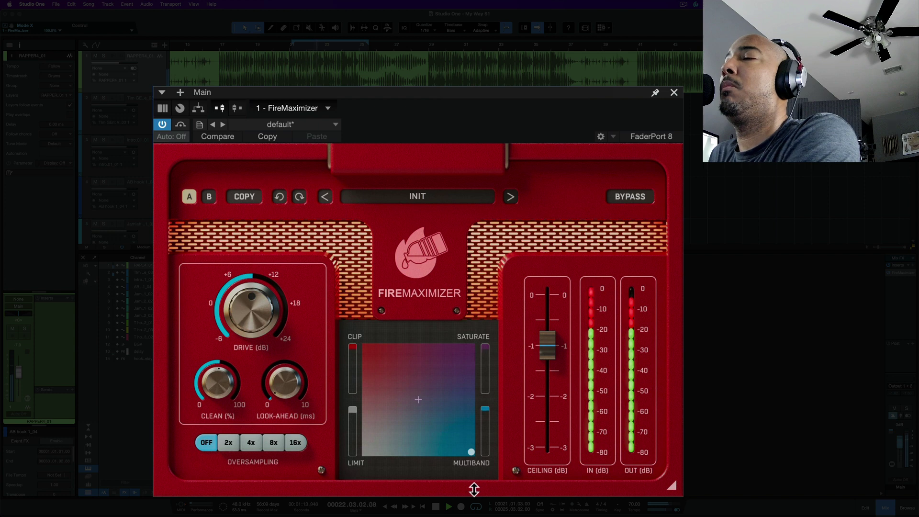
left_click_drag(471, 453, 471, 346)
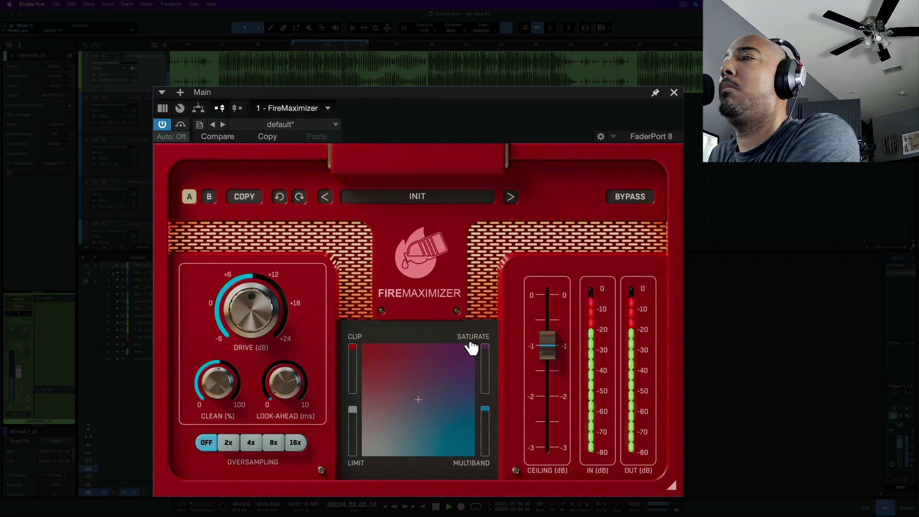
left_click_drag(472, 348, 418, 400)
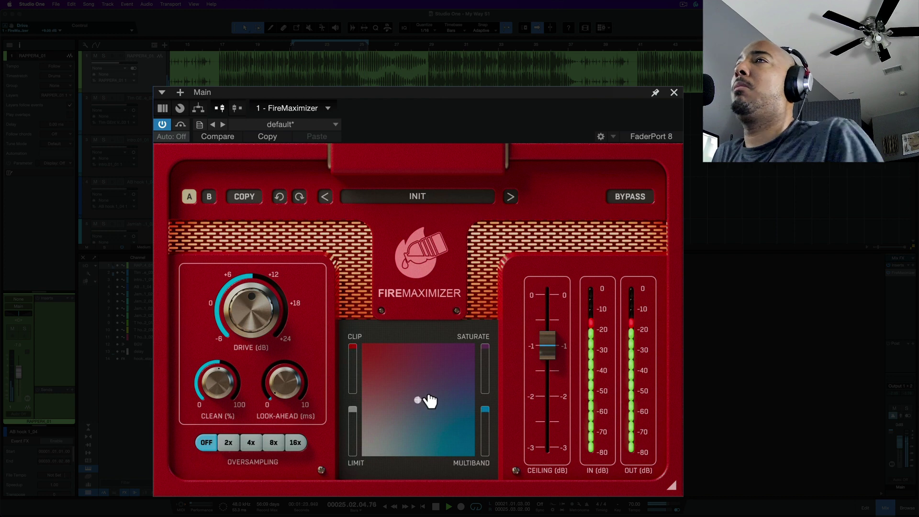
key("space")
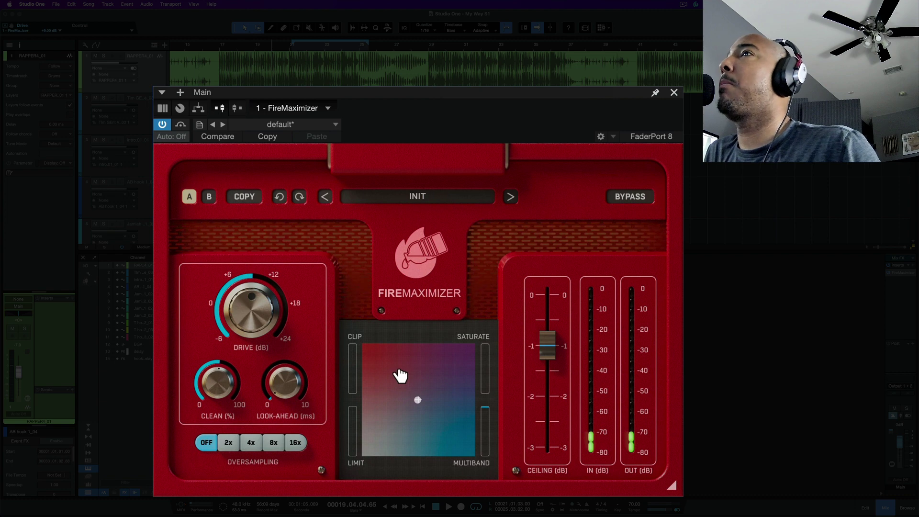
During playback, place the blend dot at the LIMIT corner and raise Clean slightly
key("space")
left_click_drag(417, 400, 366, 451)
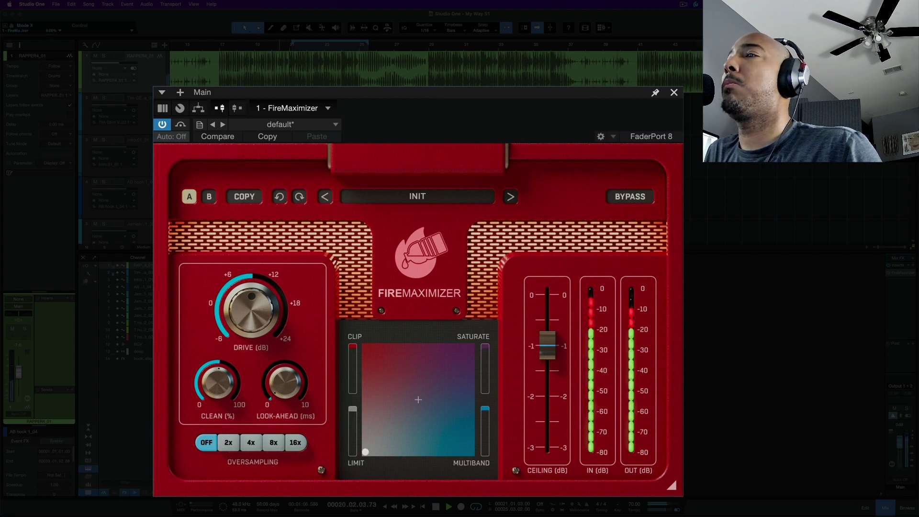
left_click_drag(215, 378, 215, 350)
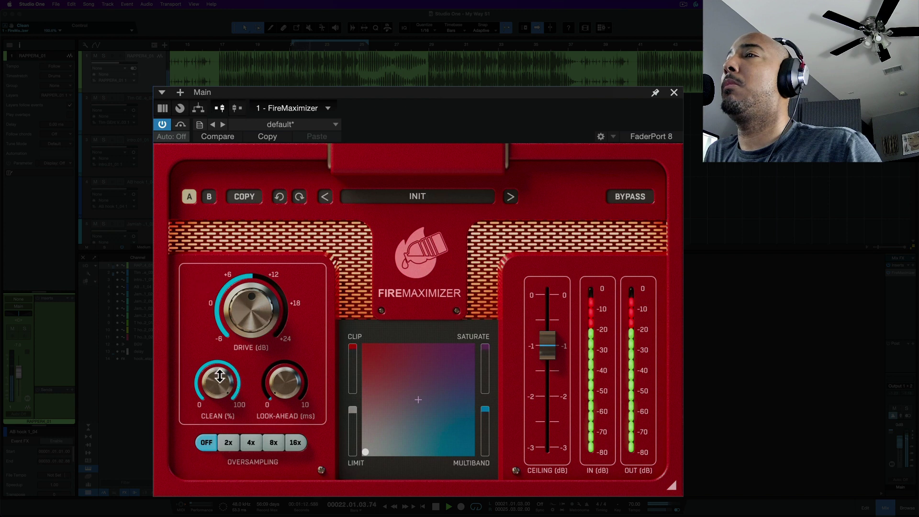
Toggle between the A and B compare slots, ending on the low-Clean B settings
left_click(209, 198)
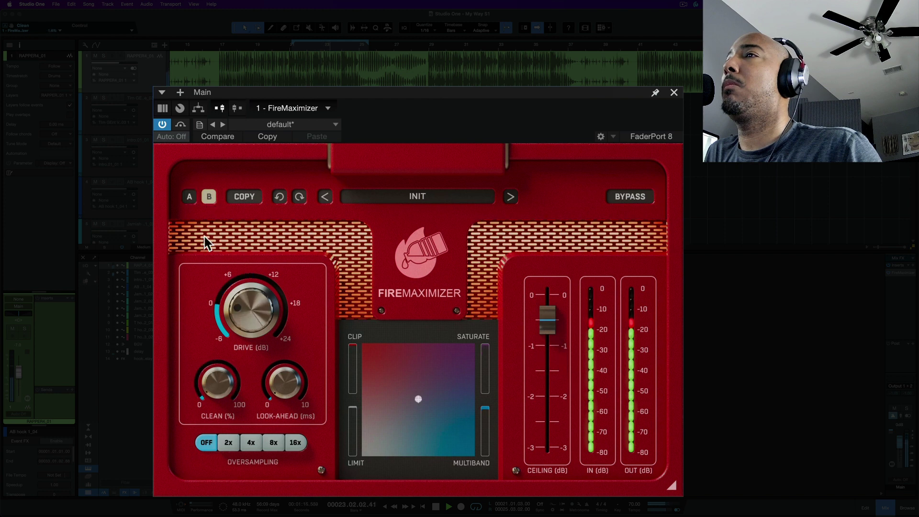
left_click(189, 196)
left_click(245, 197)
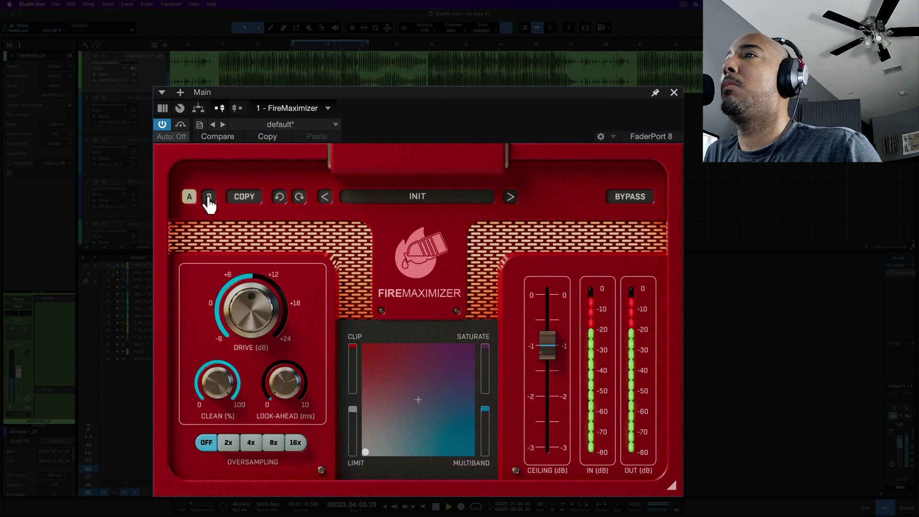
left_click(208, 197)
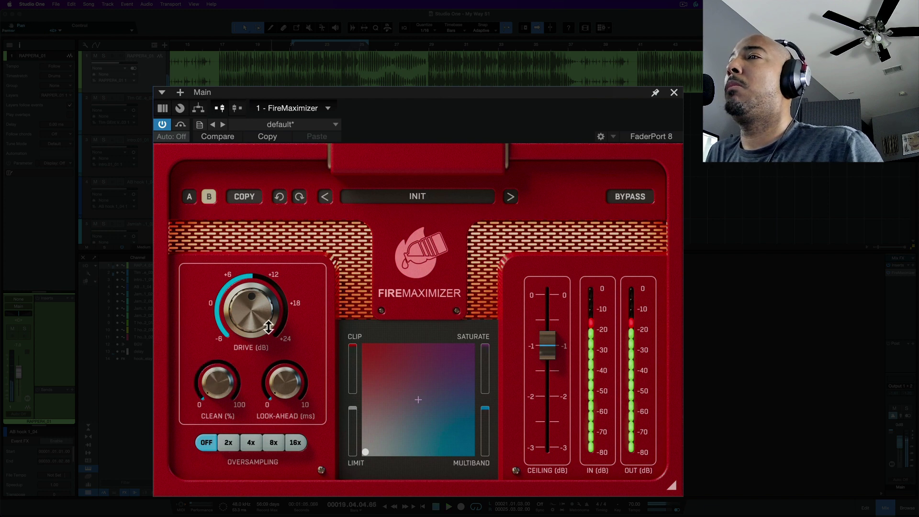
Stop playback and flip quickly between A and B, ending on A
key("space")
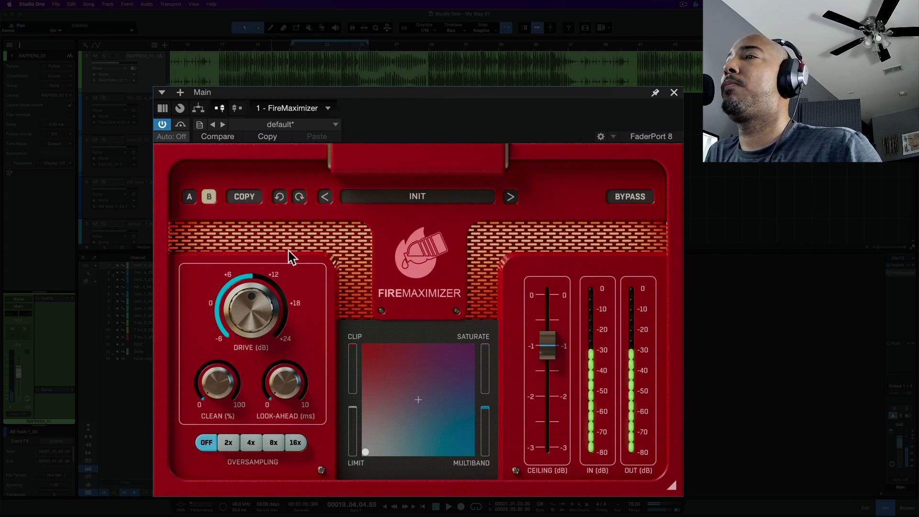
left_click(190, 198)
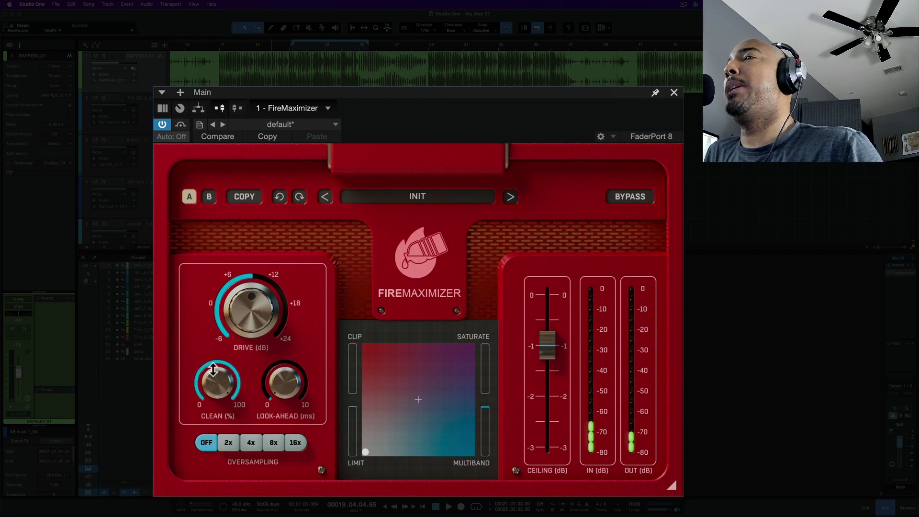
left_click(206, 198)
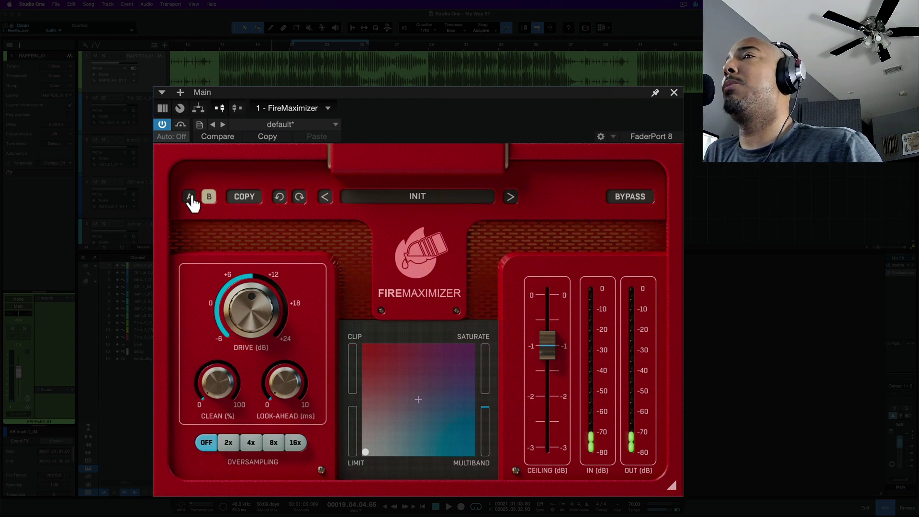
left_click(190, 198)
left_click(207, 200)
left_click(190, 198)
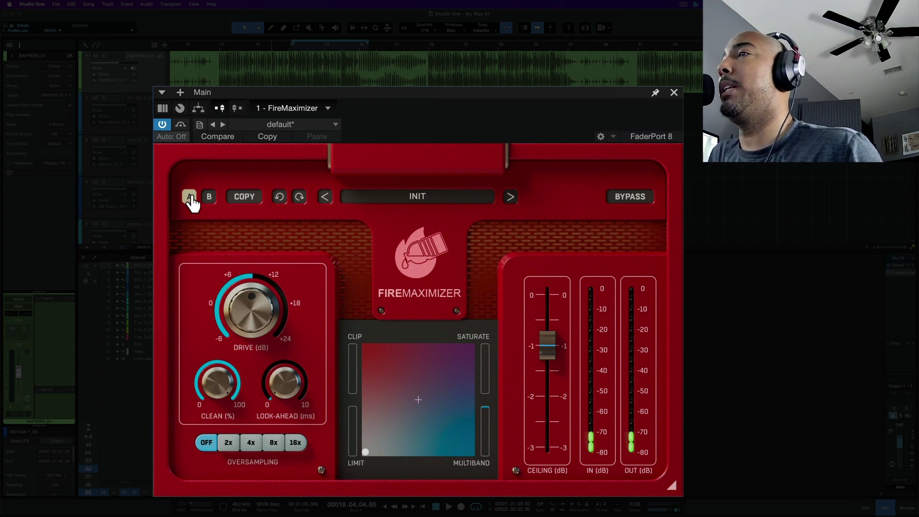
Restart playback and nudge the Drive up to about +11 dB while switching between B and A
key("space")
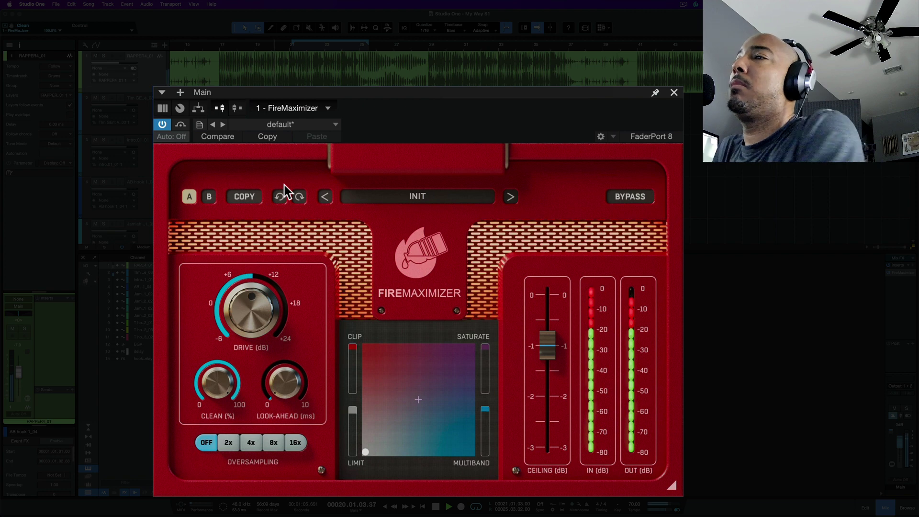
left_click(210, 197)
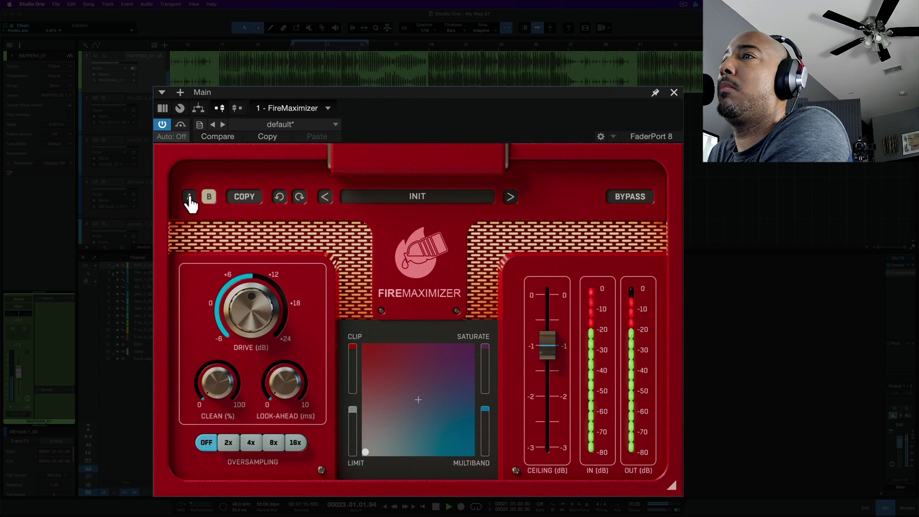
left_click_drag(252, 309, 239, 304)
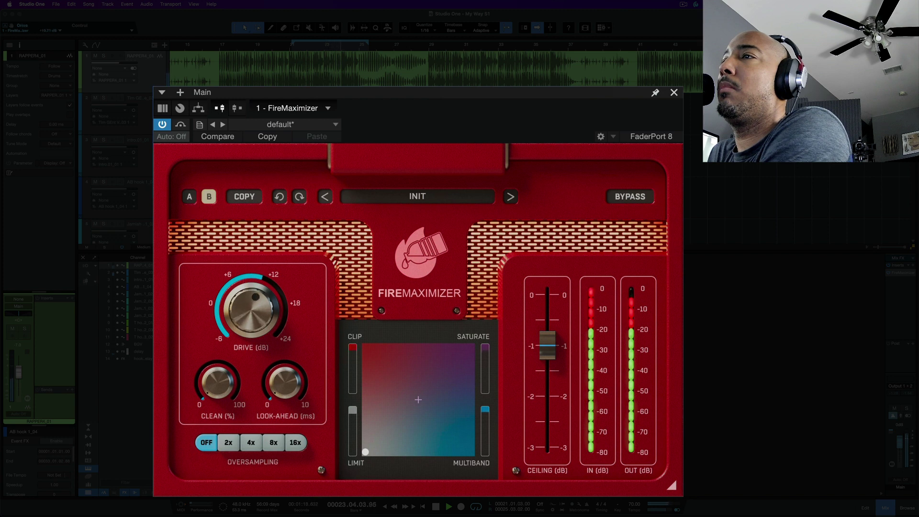
left_click(189, 197)
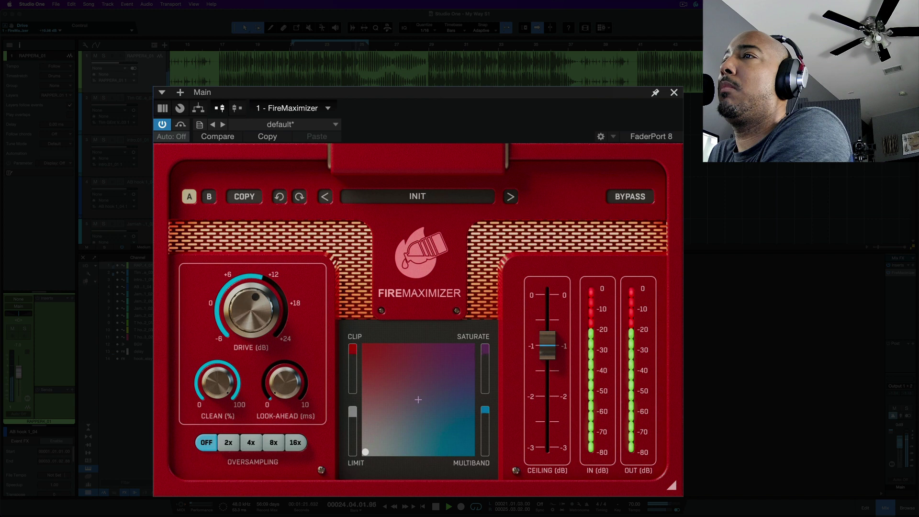
left_click_drag(256, 302, 256, 298)
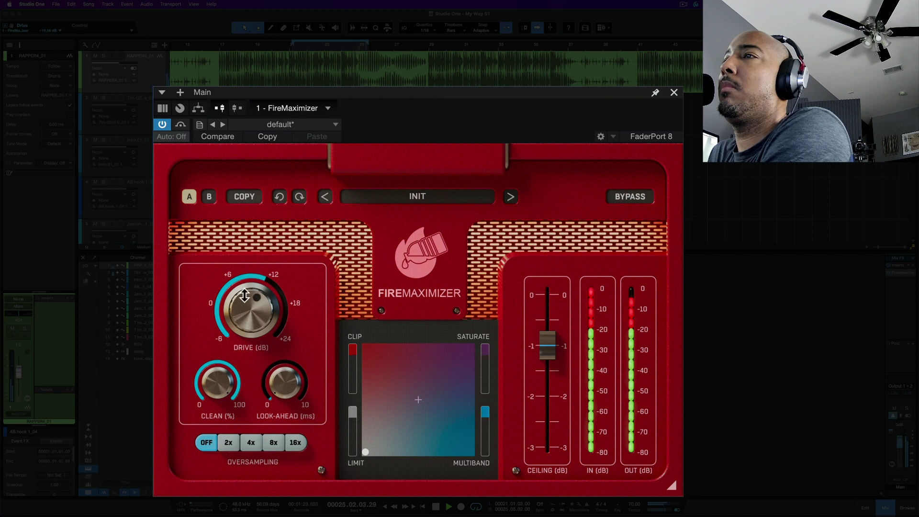
Compare the B and A settings several times, finishing on A
left_click(210, 197)
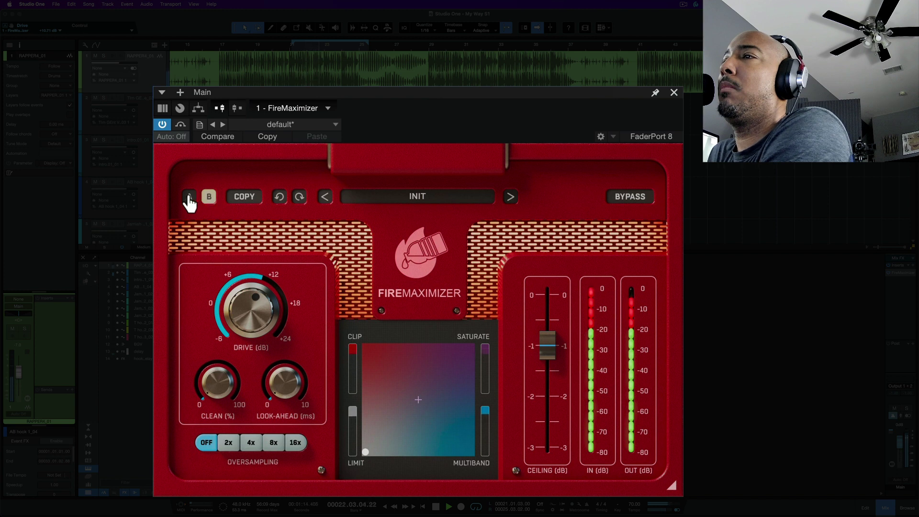
left_click(189, 197)
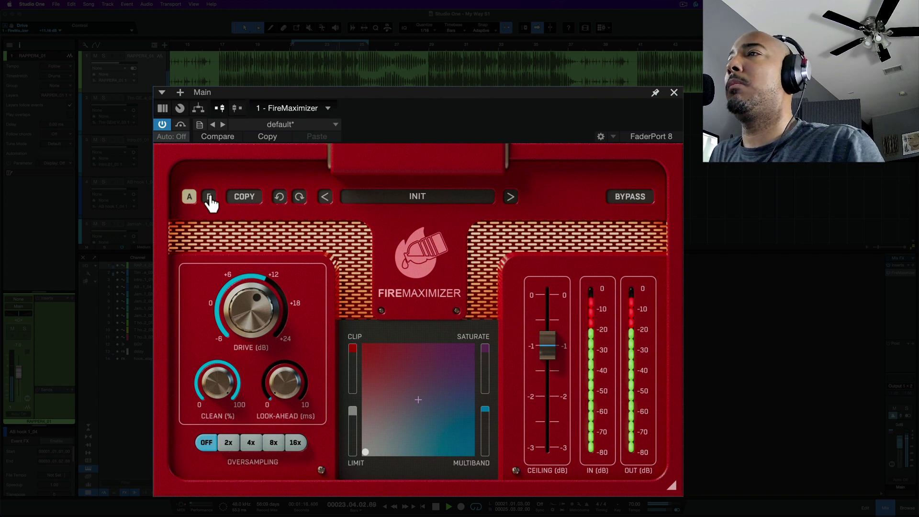
left_click(209, 197)
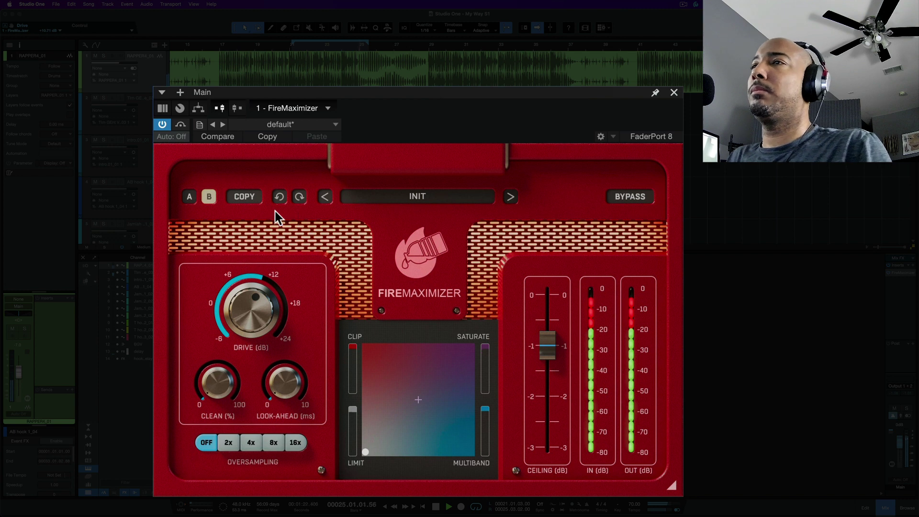
left_click(190, 197)
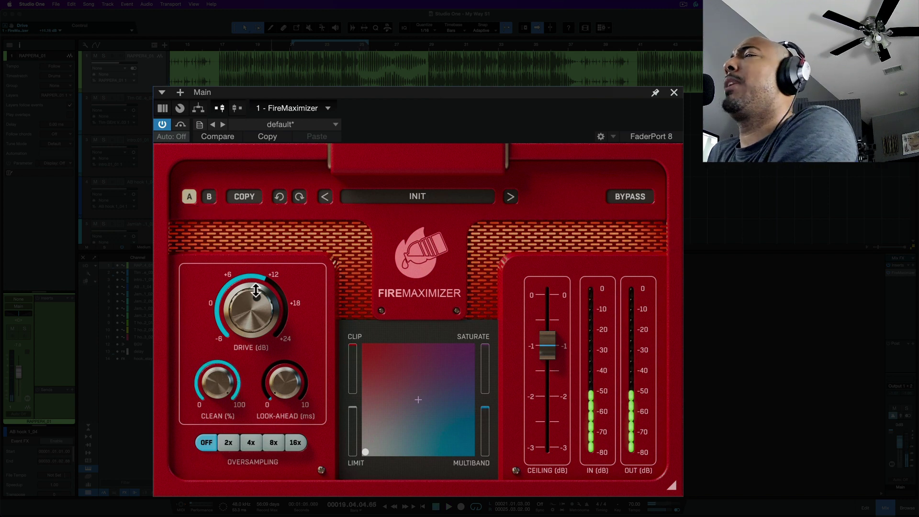
left_click(211, 197)
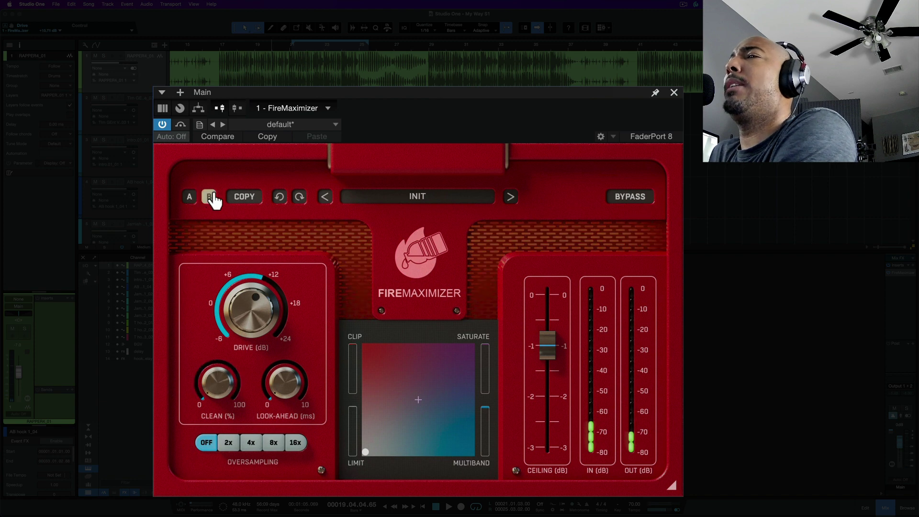
left_click(189, 197)
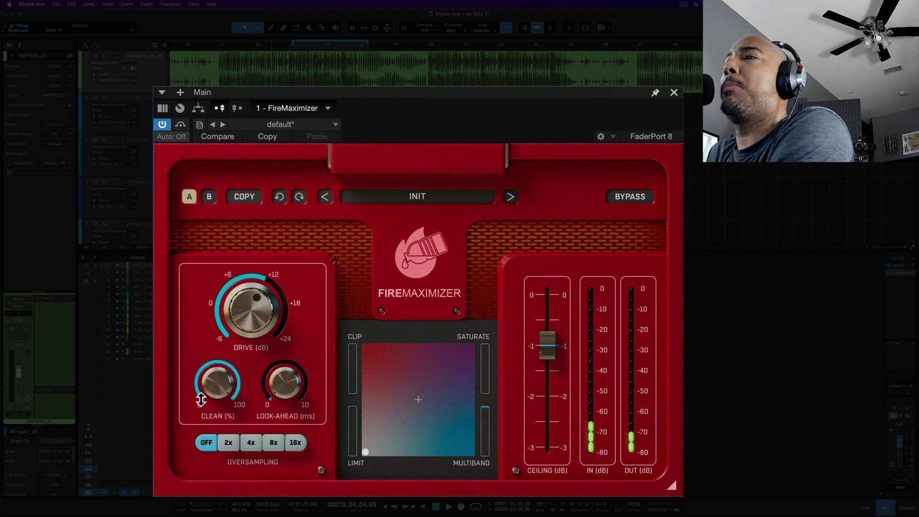
Turn the A settings' Clean knob down to roughly 40%
left_click_drag(218, 386, 218, 404)
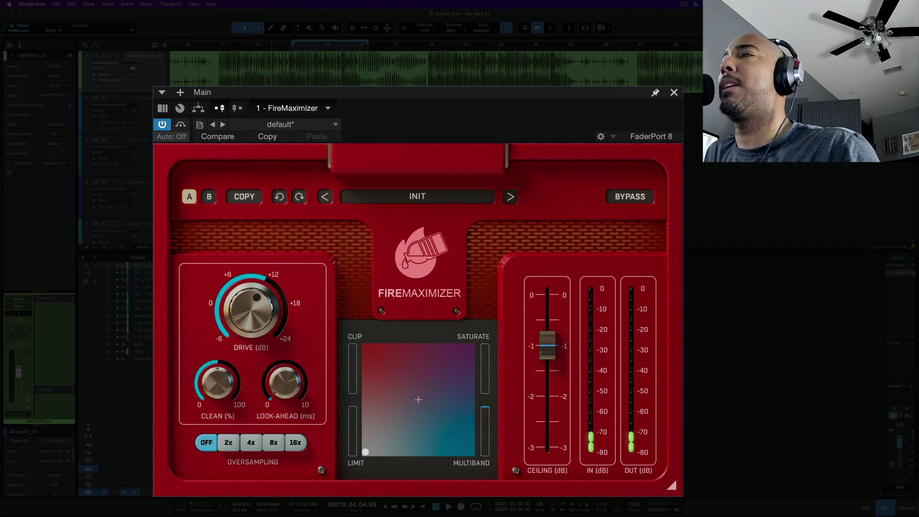